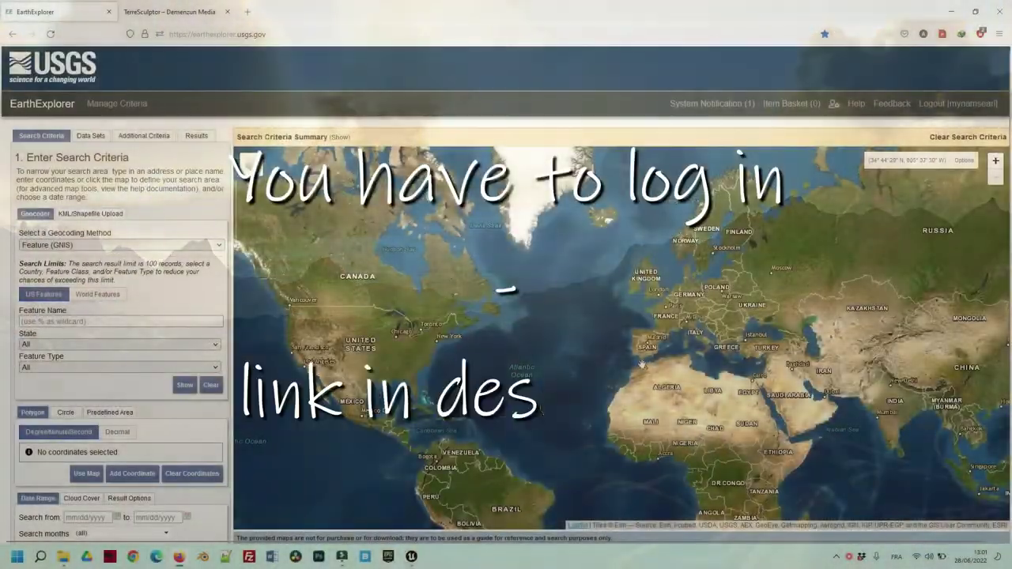
Zoom the EarthExplorer map from the world view through Europe to western Switzerland around Bern.
scroll(657, 348, up, 2)
scroll(672, 332, up, 2)
scroll(682, 326, up, 1)
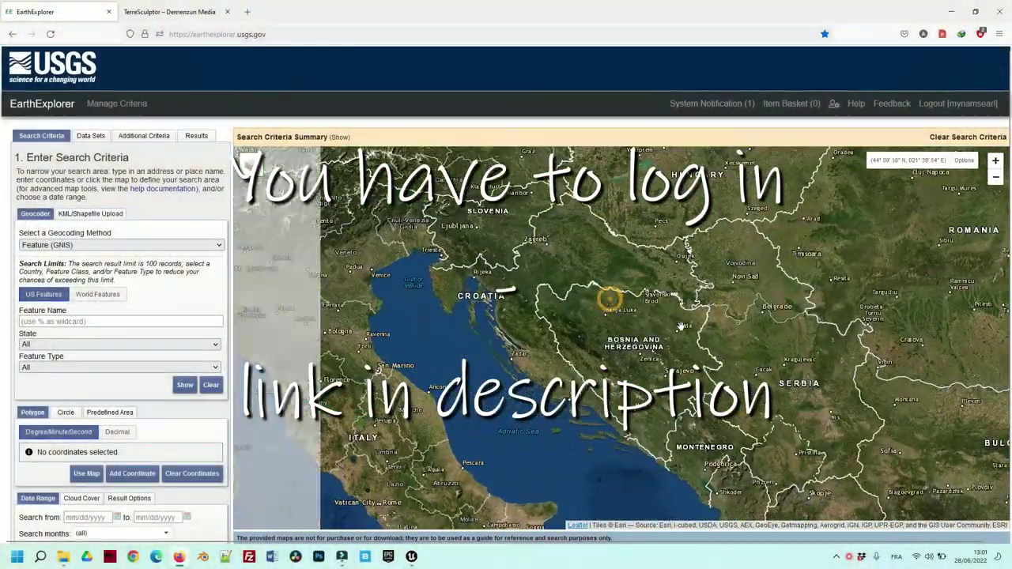
scroll(682, 326, down, 2)
scroll(601, 360, down, 1)
scroll(602, 360, up, 1)
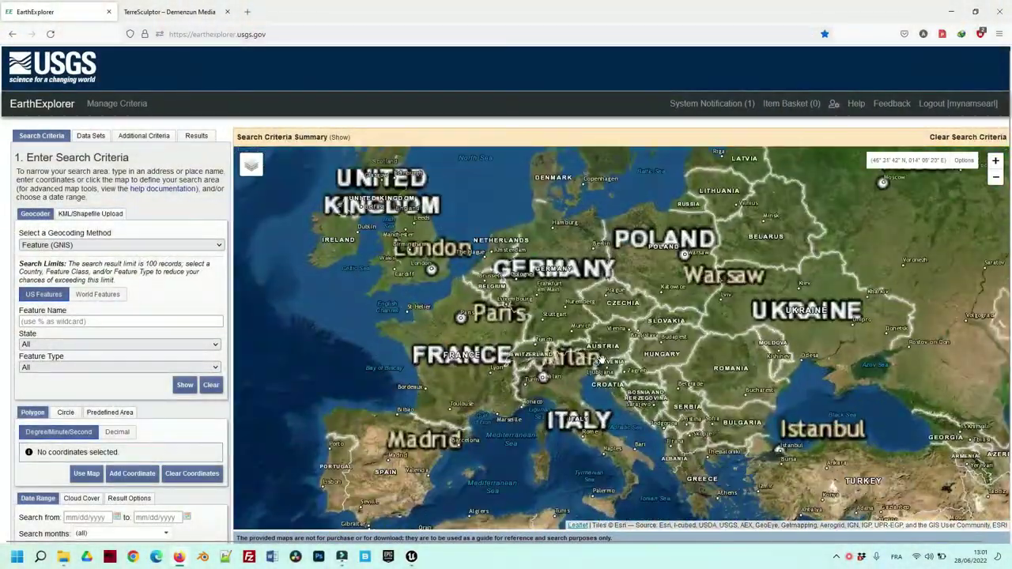
scroll(601, 360, up, 3)
scroll(633, 352, down, 1)
scroll(696, 347, up, 2)
scroll(712, 342, up, 1)
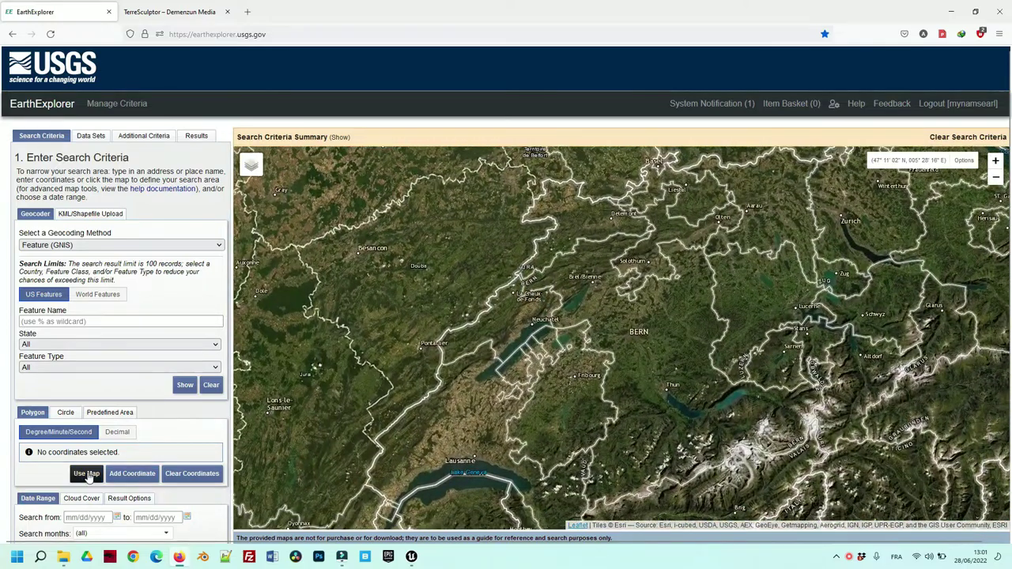
Use the current Swiss map view as the search area and move on to Data Sets.
click(87, 475)
scroll(583, 334, up, 2)
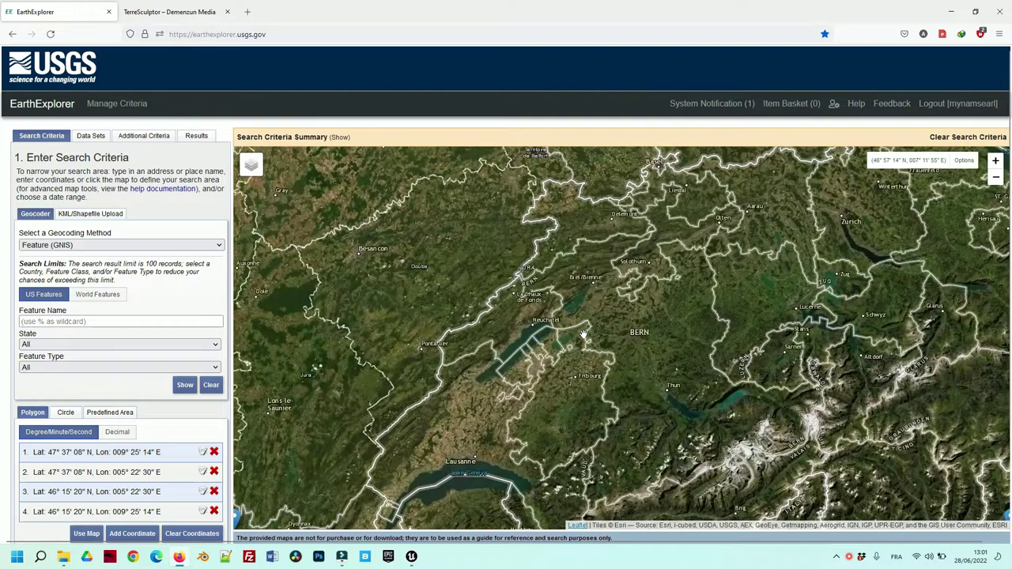
scroll(583, 334, down, 2)
click(90, 138)
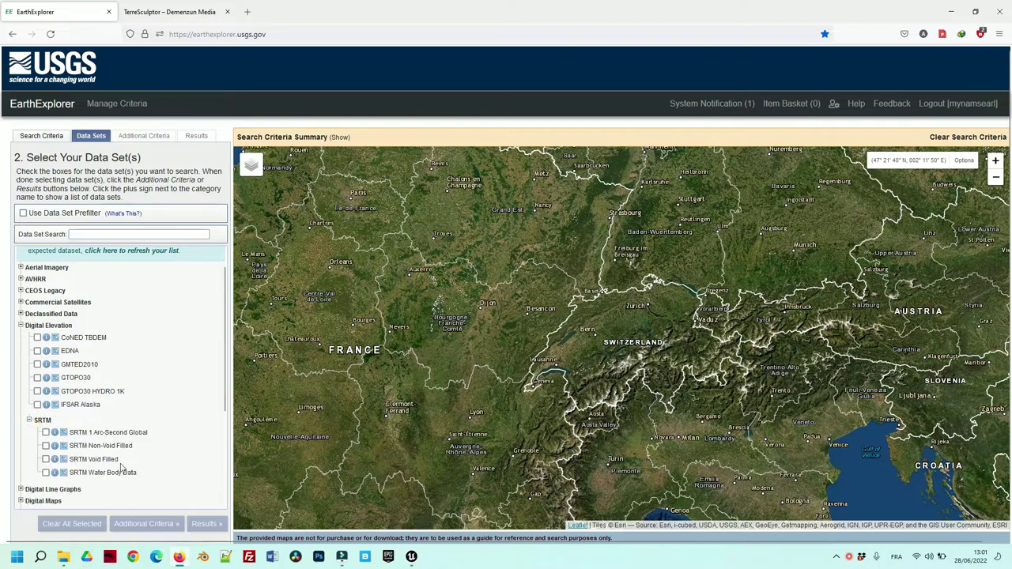
List the SRTM Void Filled results and open Download Options for the second tile over Lake Geneva.
click(204, 522)
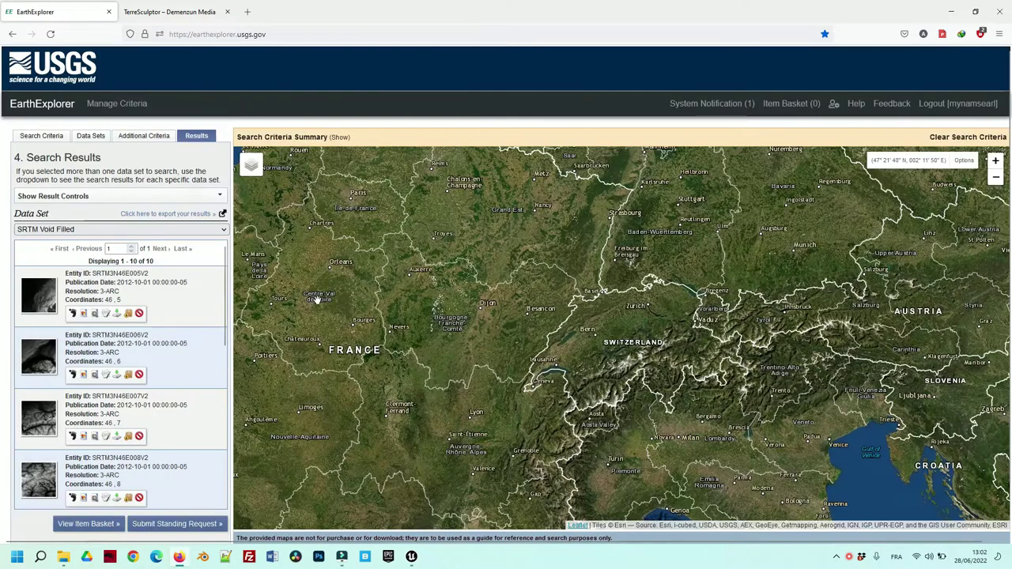
click(84, 314)
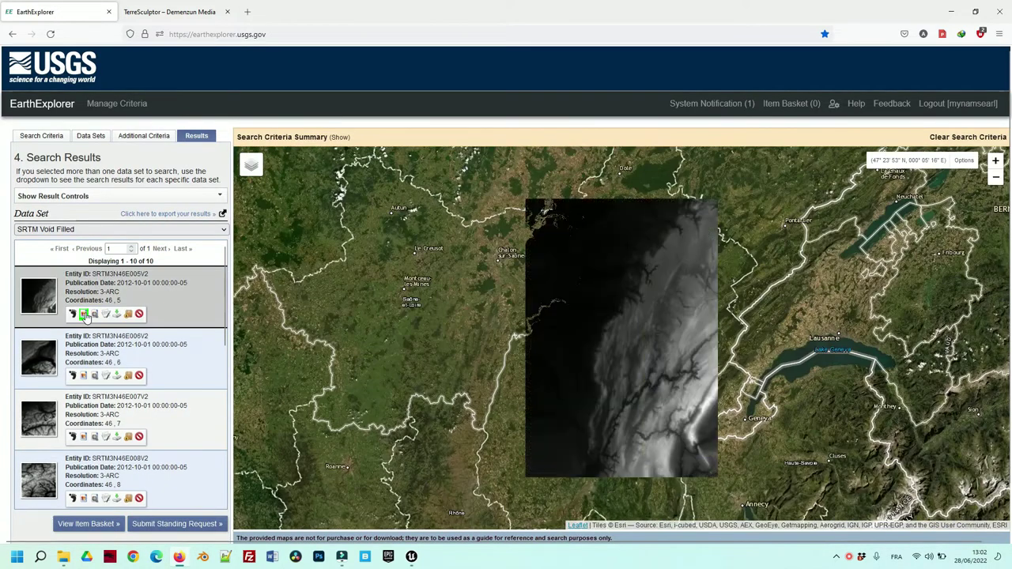
click(84, 314)
click(83, 376)
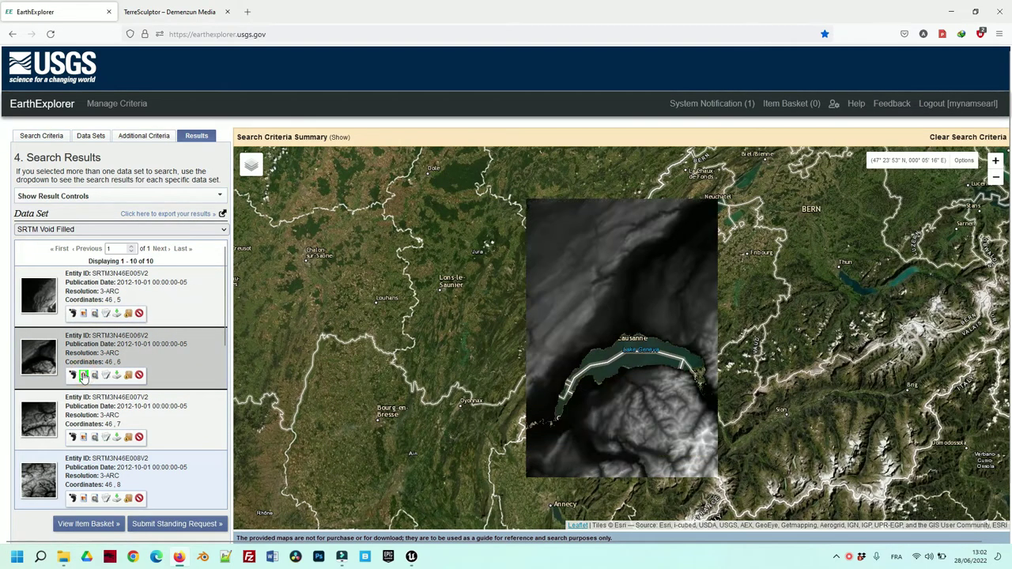
click(116, 375)
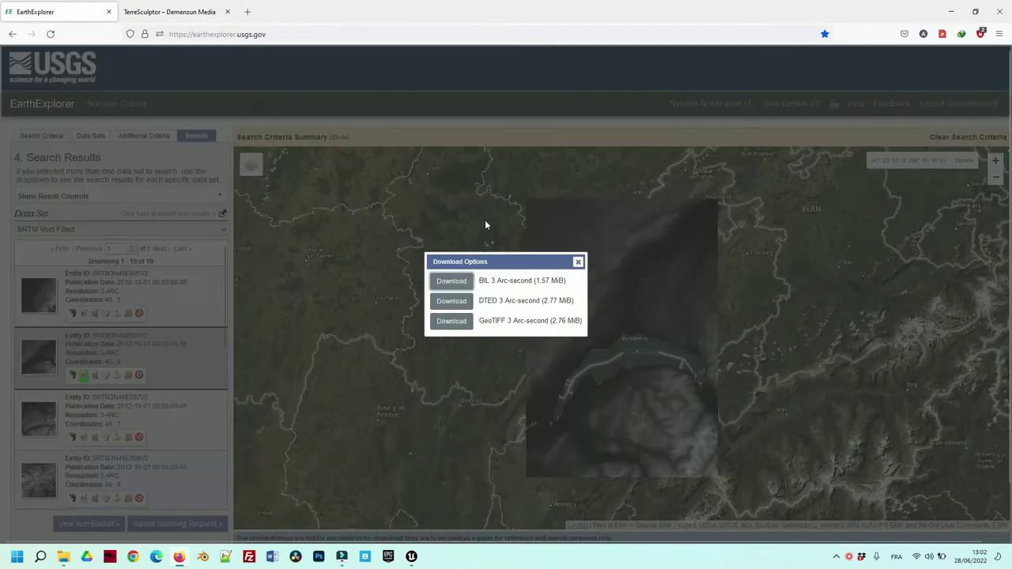
Download the BIL tile n46_e006_3arc_v2_bil into a new Desktop folder named Terrain.
click(449, 283)
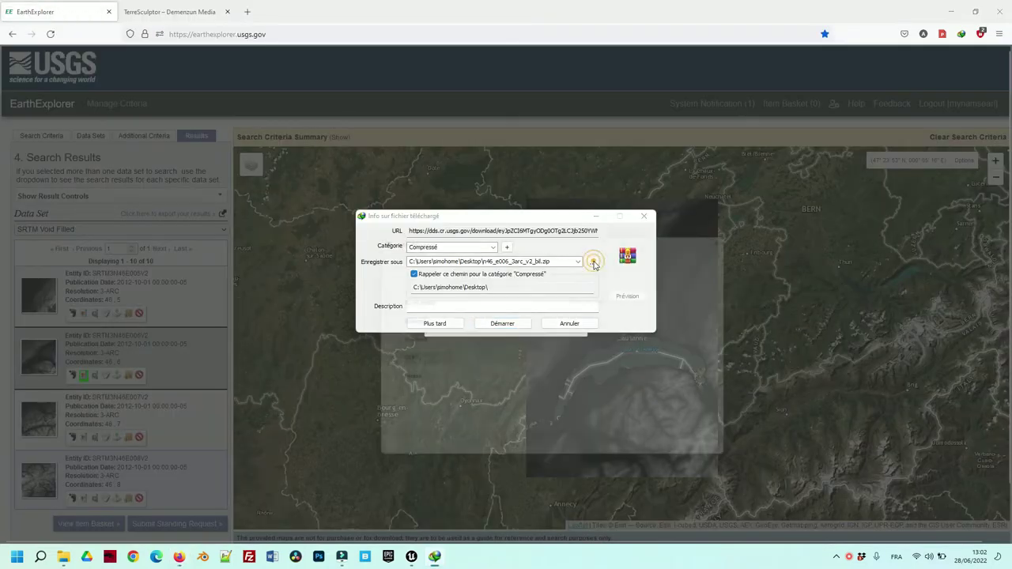
click(625, 259)
click(443, 276)
text(Terrain)
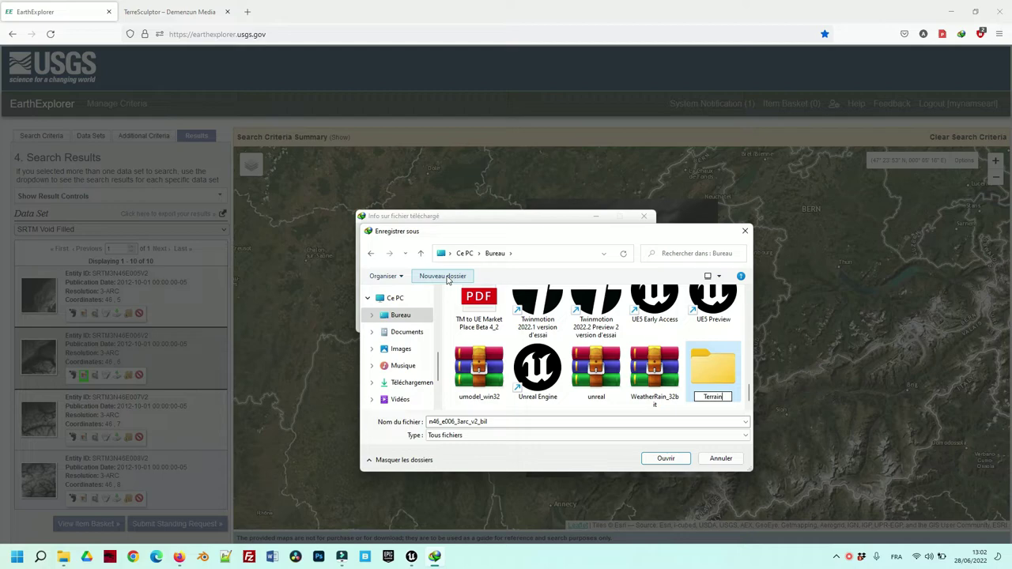
key(Return)
key(Return)
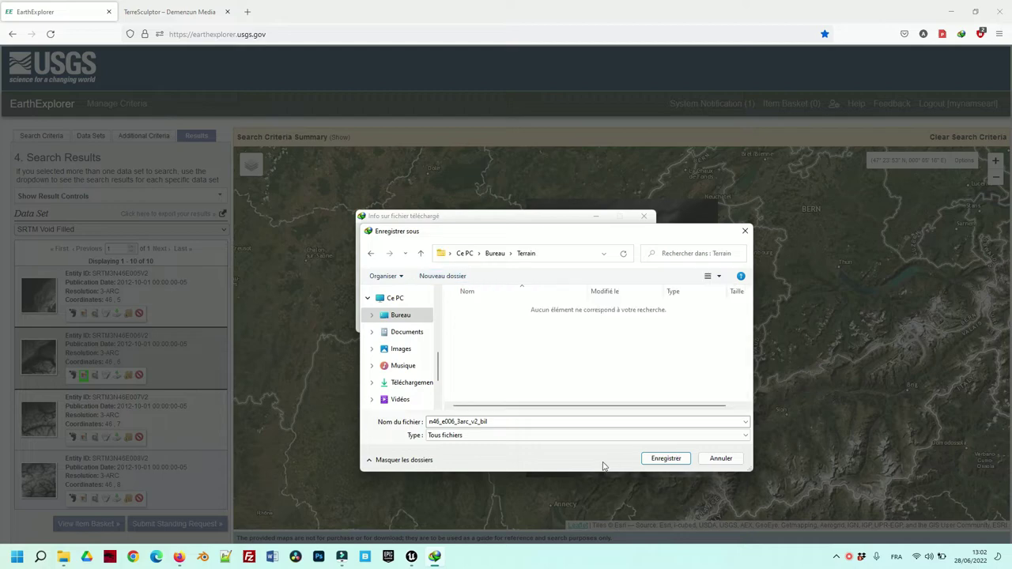
click(666, 458)
click(493, 323)
click(1000, 11)
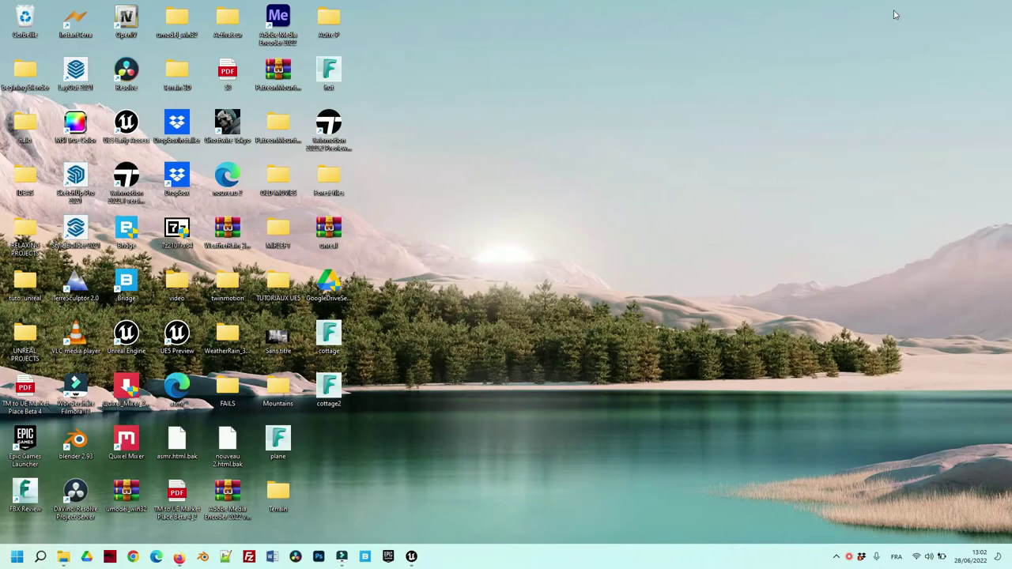
Extract all contents of the n46_e006_3arc_v2_bil zip inside the Terrain folder.
double_click(279, 491)
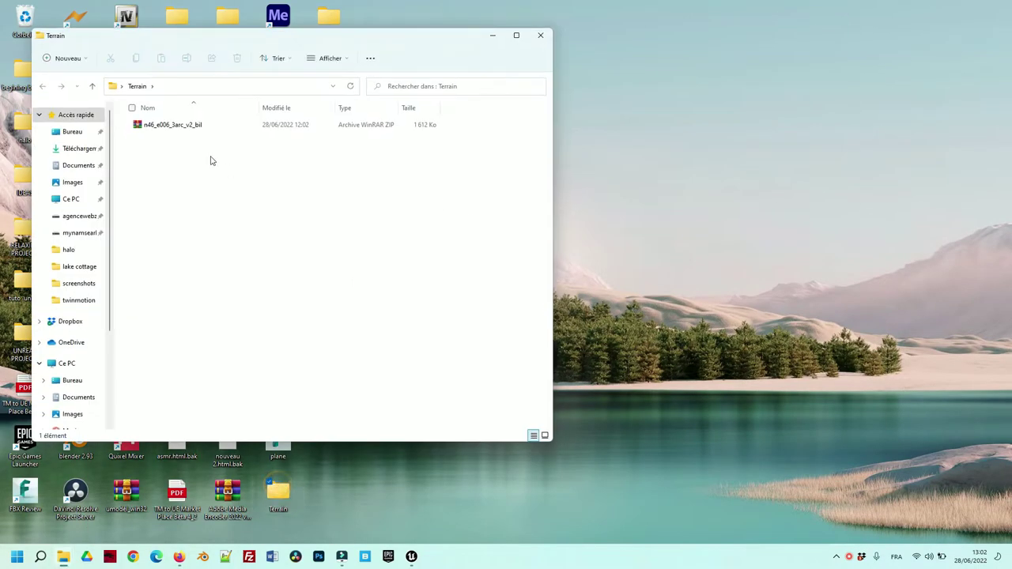
right_click(178, 130)
click(207, 197)
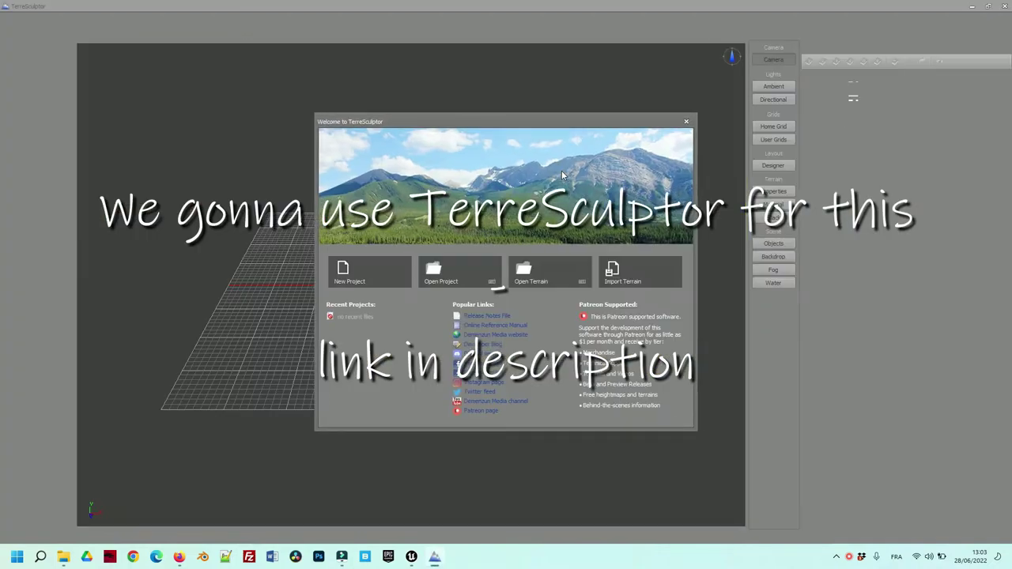
Import n46_e006_3arc_v2.bil from the Terrain folder as a BIL Binary DEM, giving a 1201×1201 terrain.
click(631, 272)
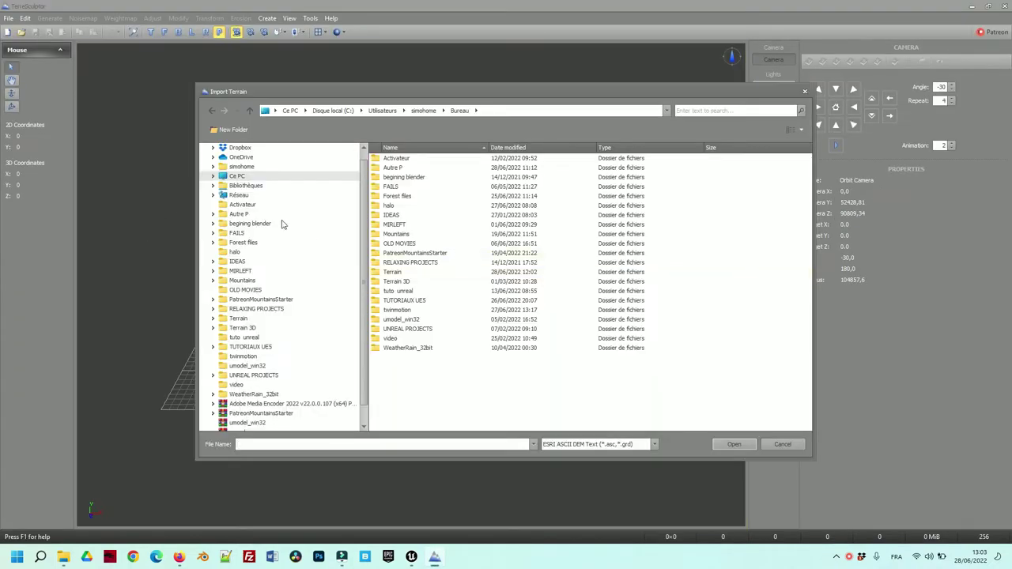
click(238, 319)
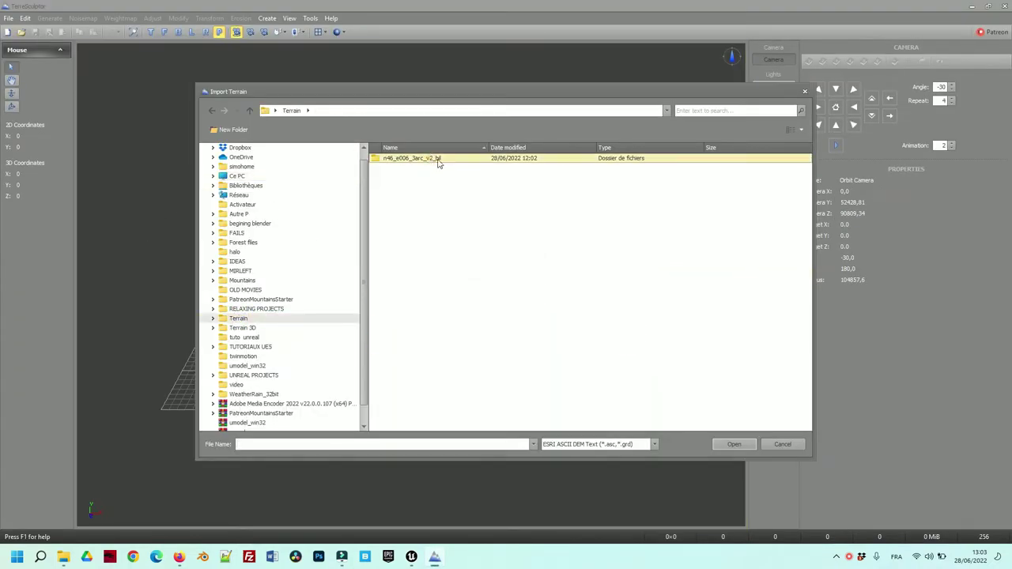
click(644, 444)
click(577, 465)
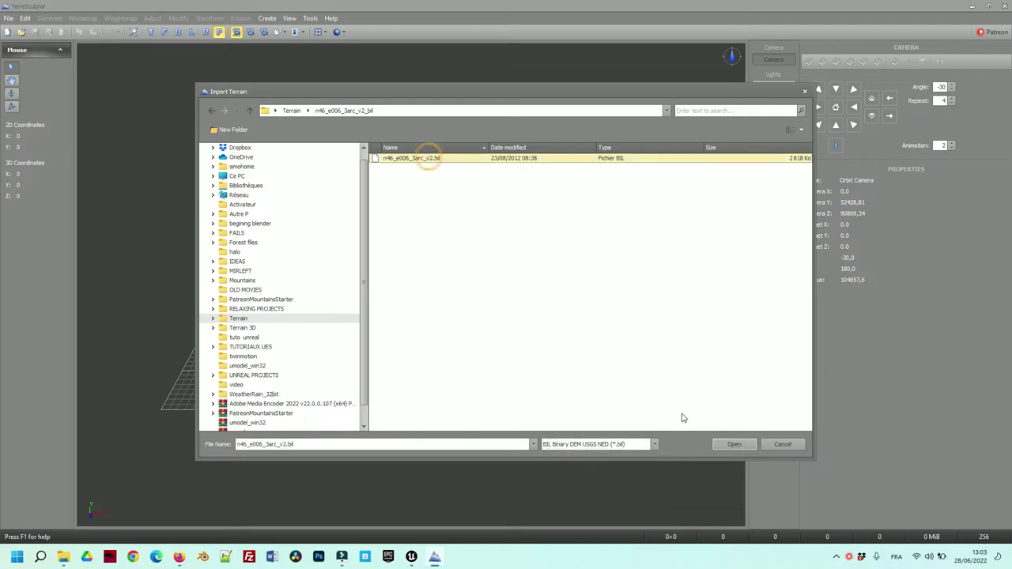
click(734, 445)
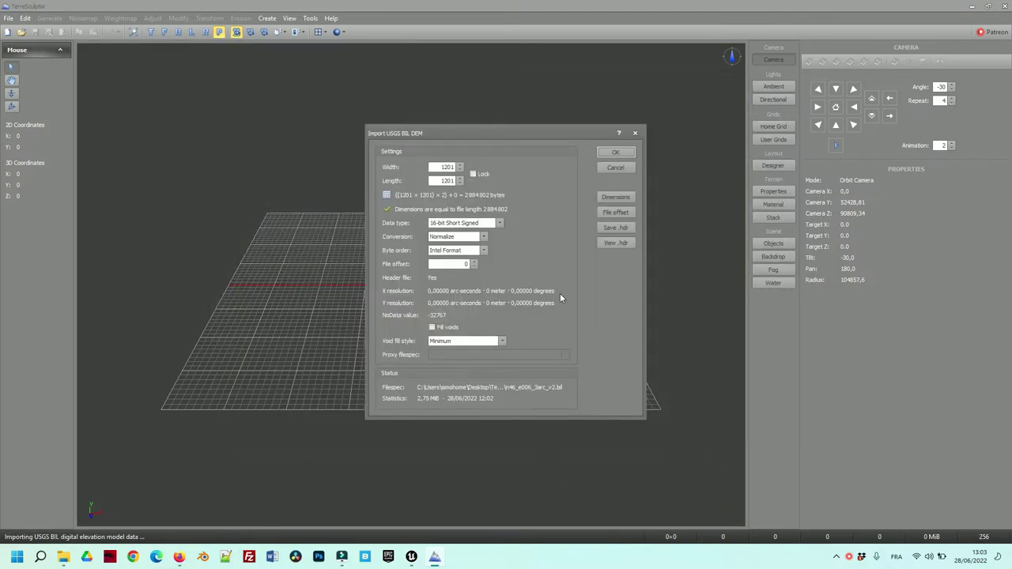
click(616, 152)
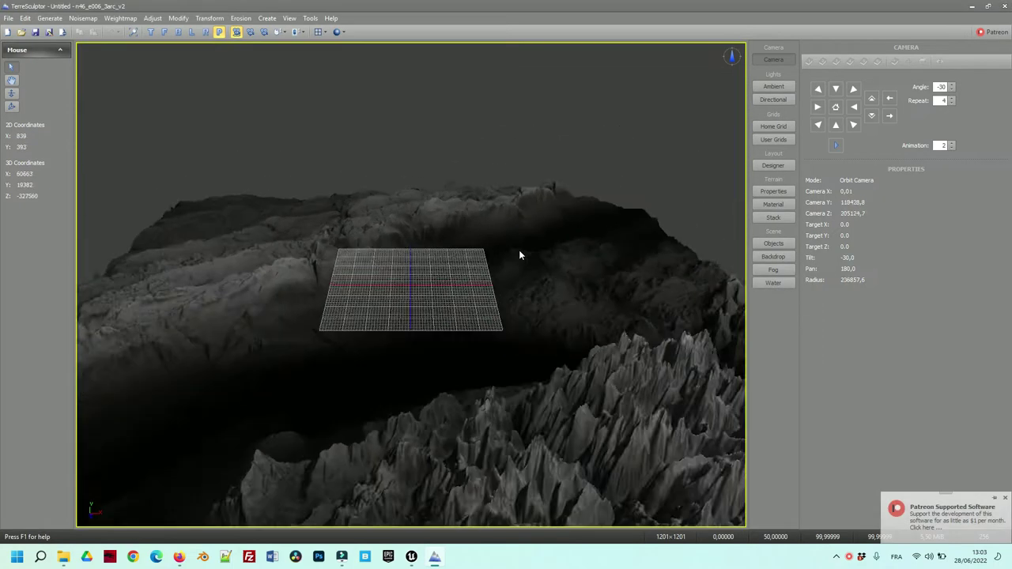
Orbit the terrain and review the landscape size options in the program settings.
drag(519, 252, 411, 284)
click(310, 18)
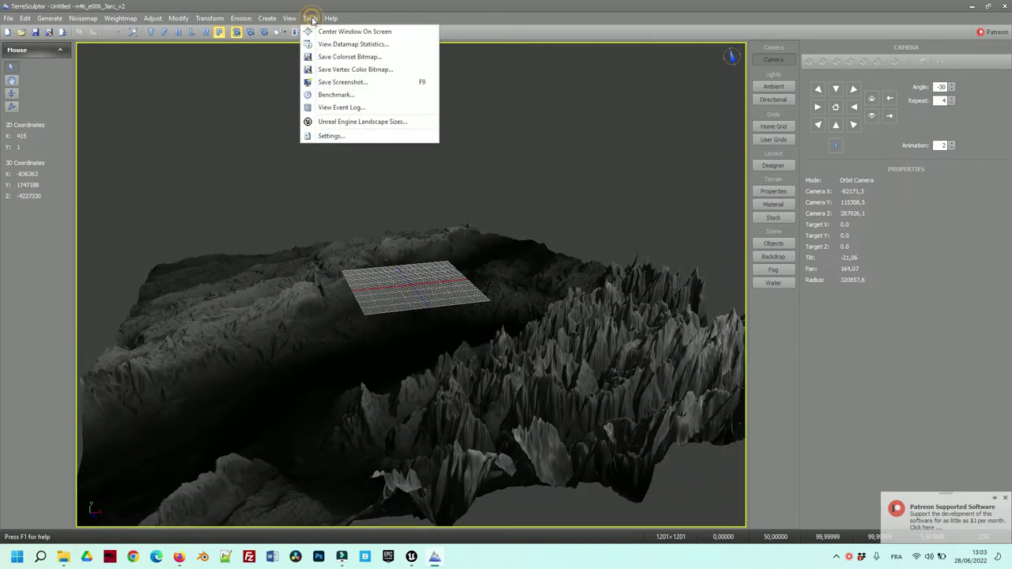
click(342, 137)
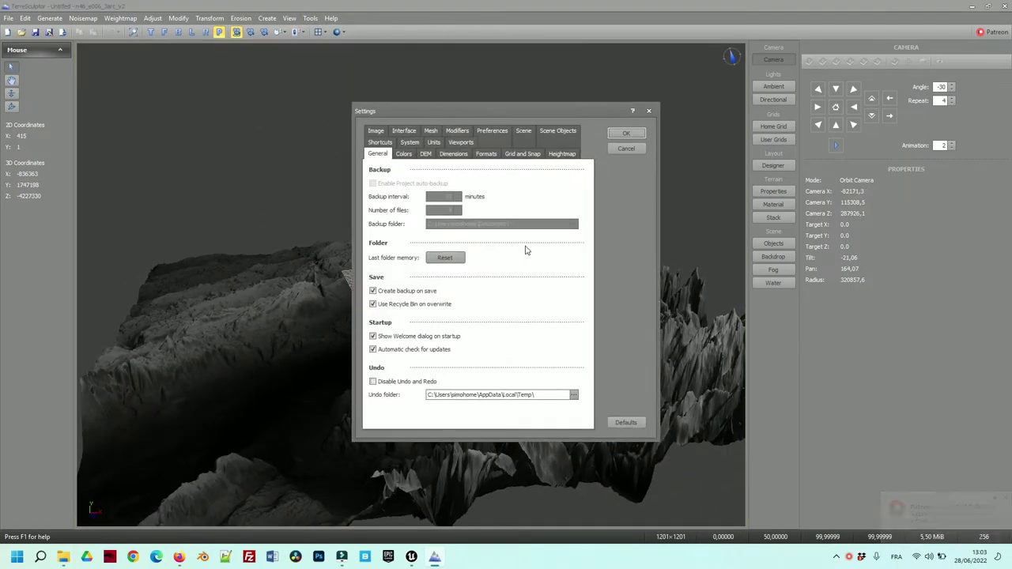
click(452, 155)
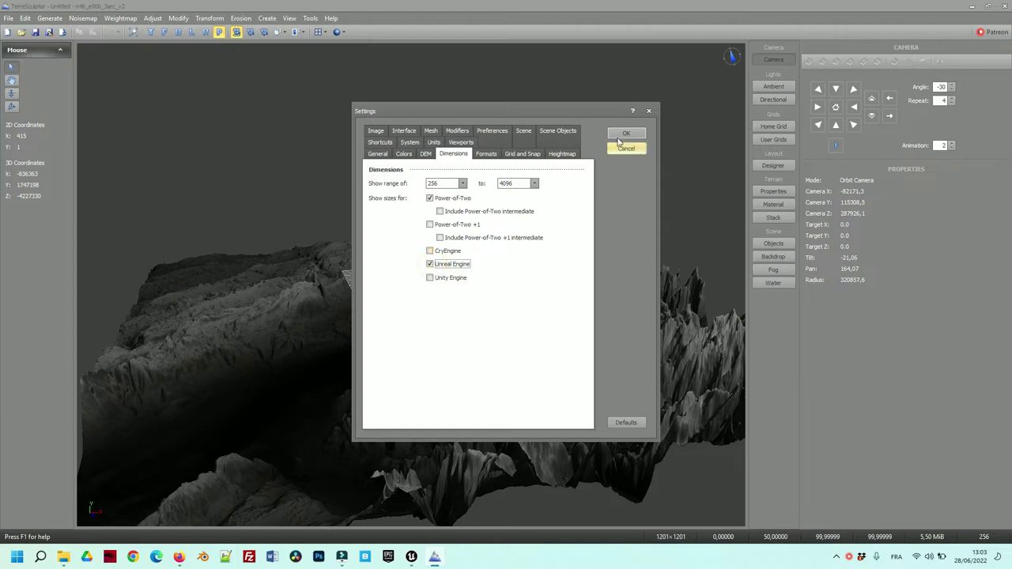
click(616, 147)
Resample the terrain to 4033 × 4033 with Best (Lanczos) quality.
click(181, 21)
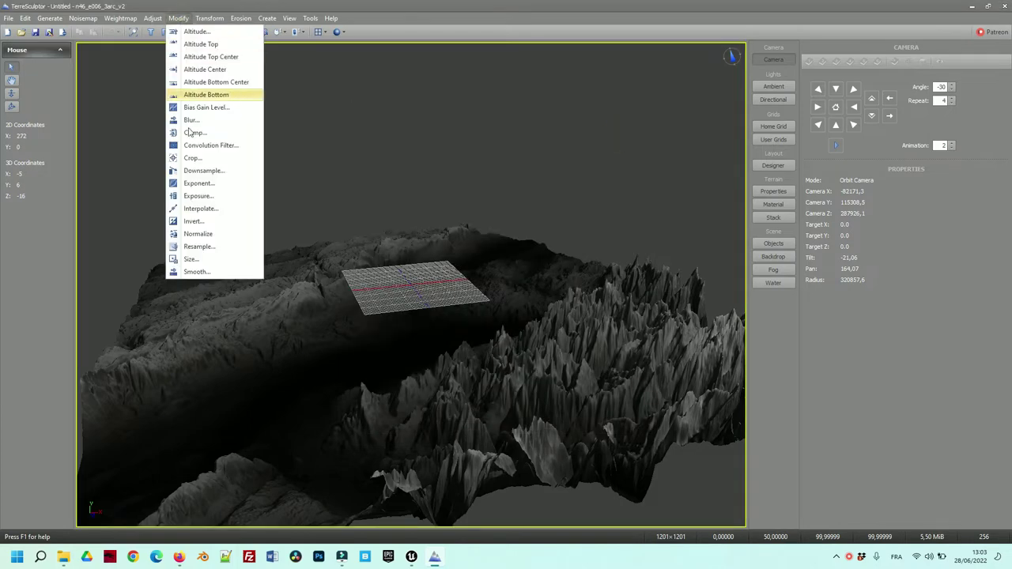
click(198, 248)
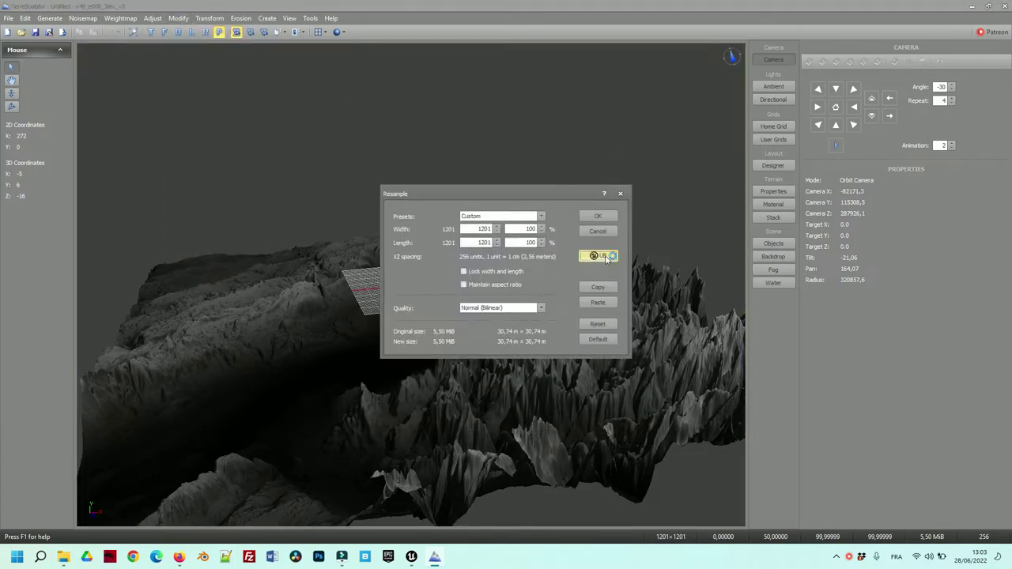
click(607, 258)
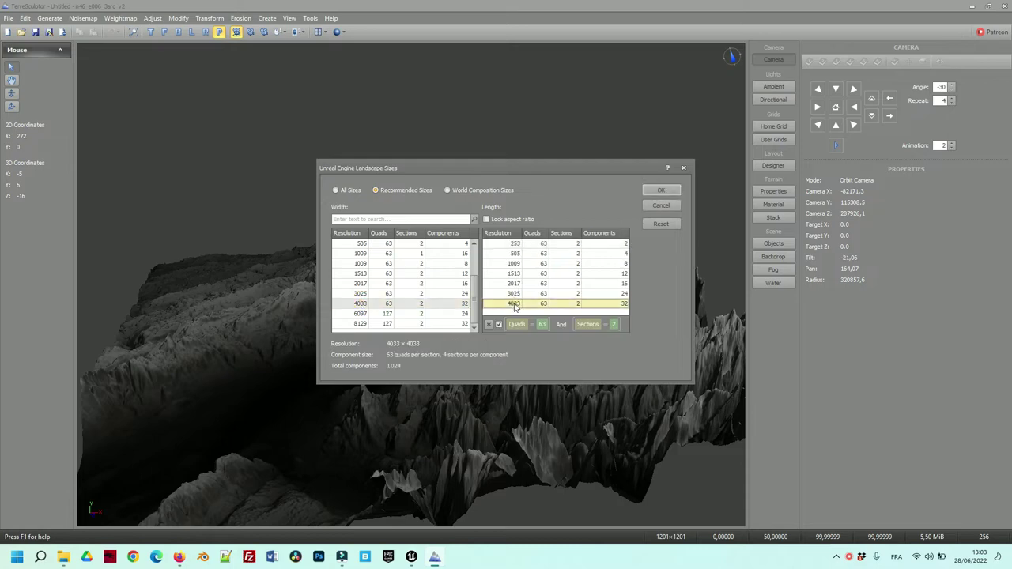
click(657, 191)
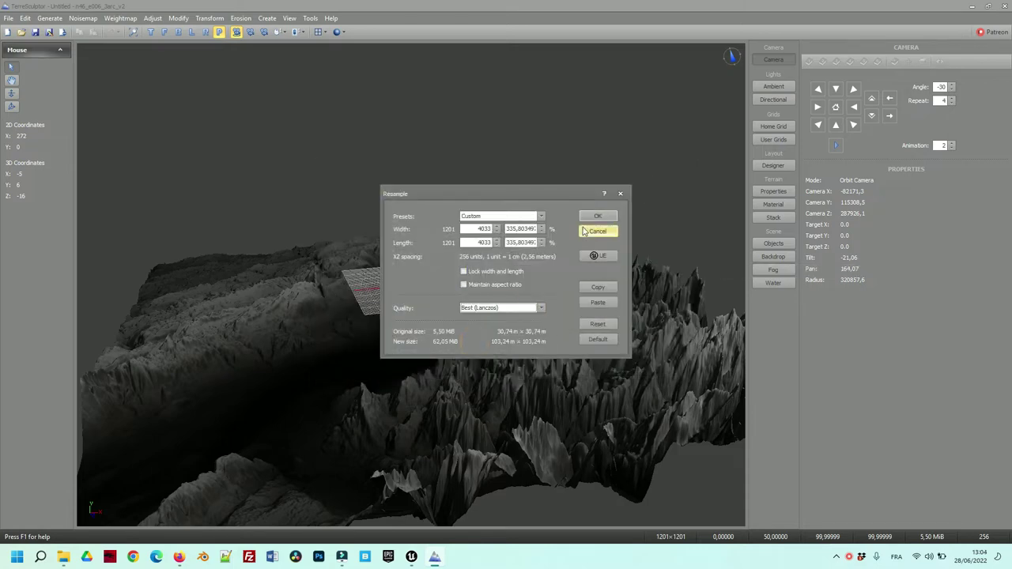
click(592, 217)
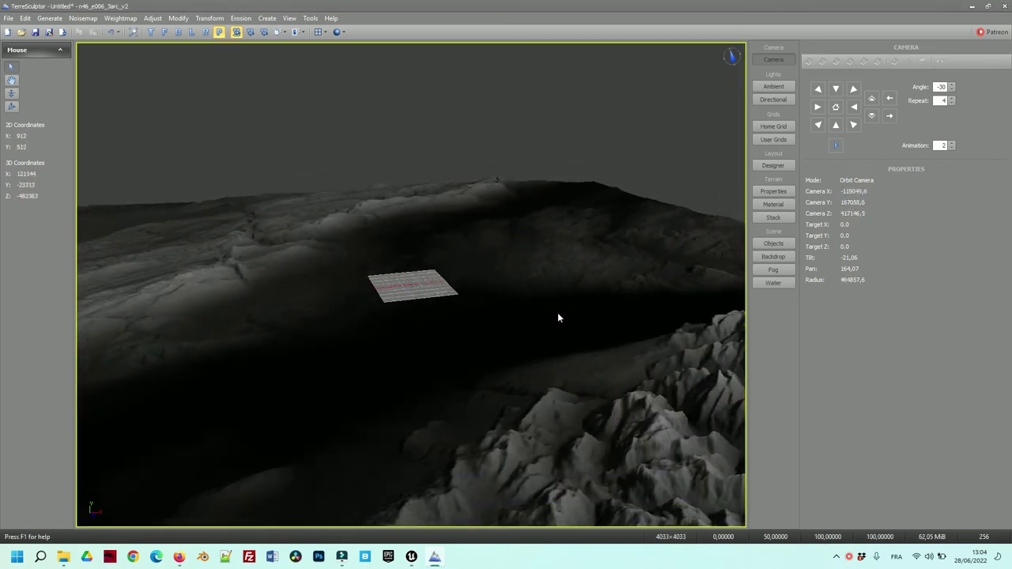
mouse_move(558, 318)
mouse_down()
mouse_move(474, 300)
mouse_move(224, 296)
mouse_up()
click(8, 18)
Export the terrain as a PNG named 'terrain' into the Terrain folder, then switch to Unreal Editor.
click(30, 186)
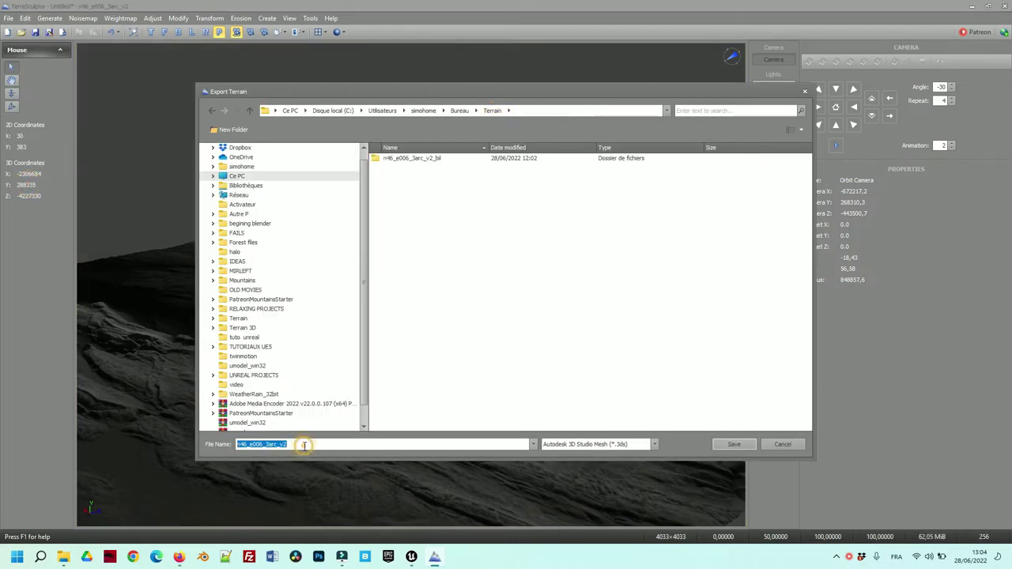
click(635, 445)
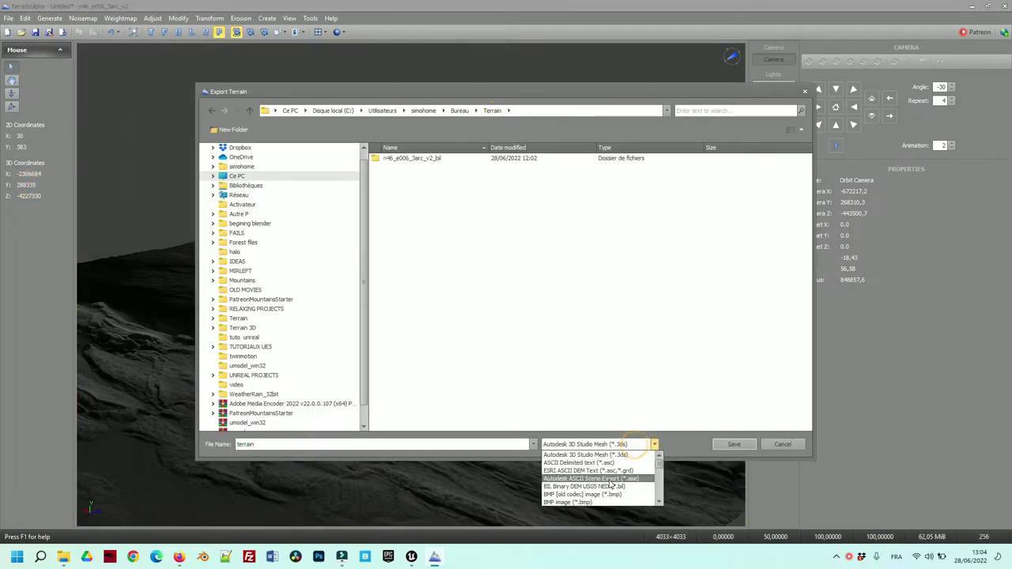
click(565, 471)
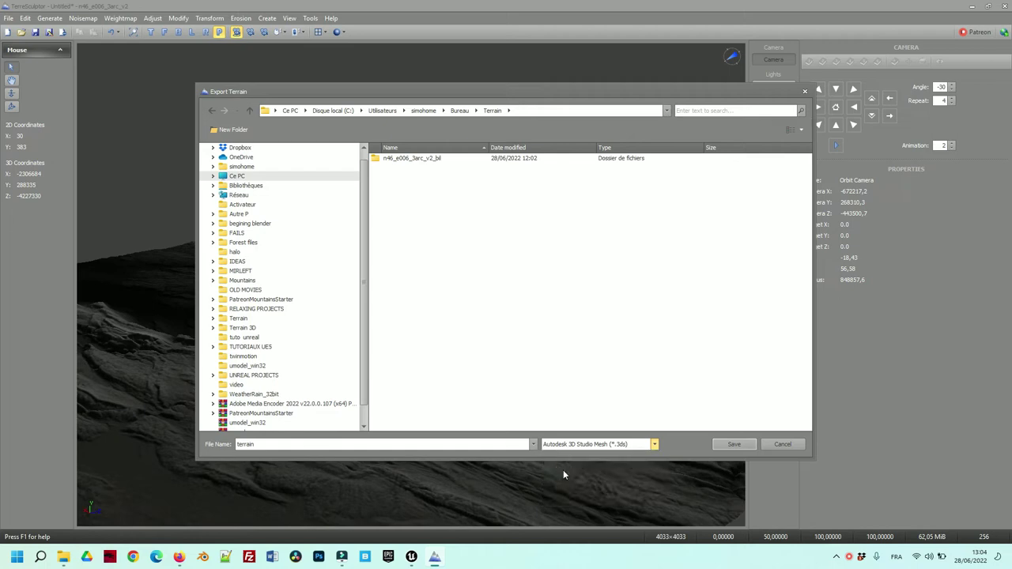
click(732, 444)
click(624, 182)
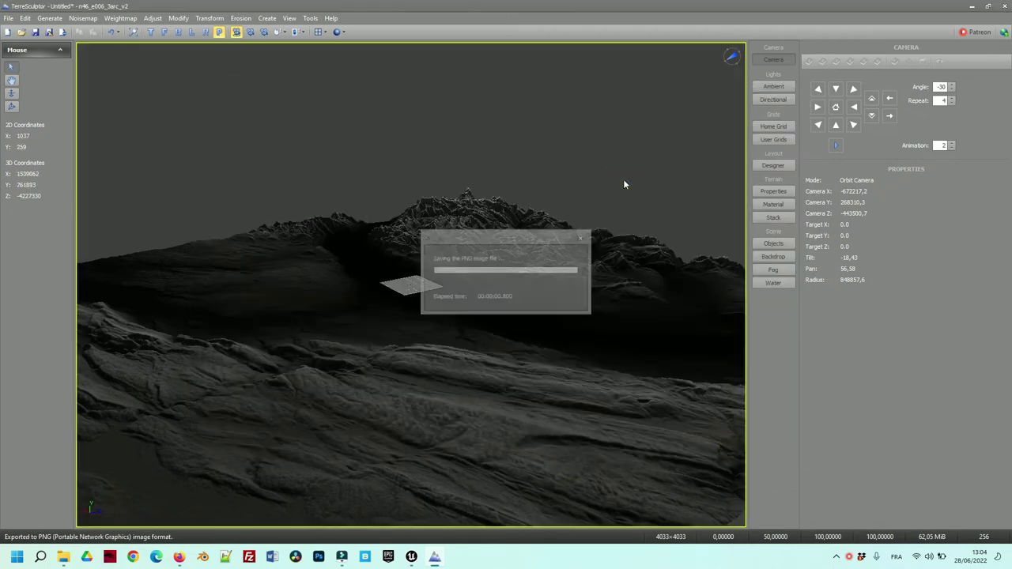
click(434, 557)
click(412, 557)
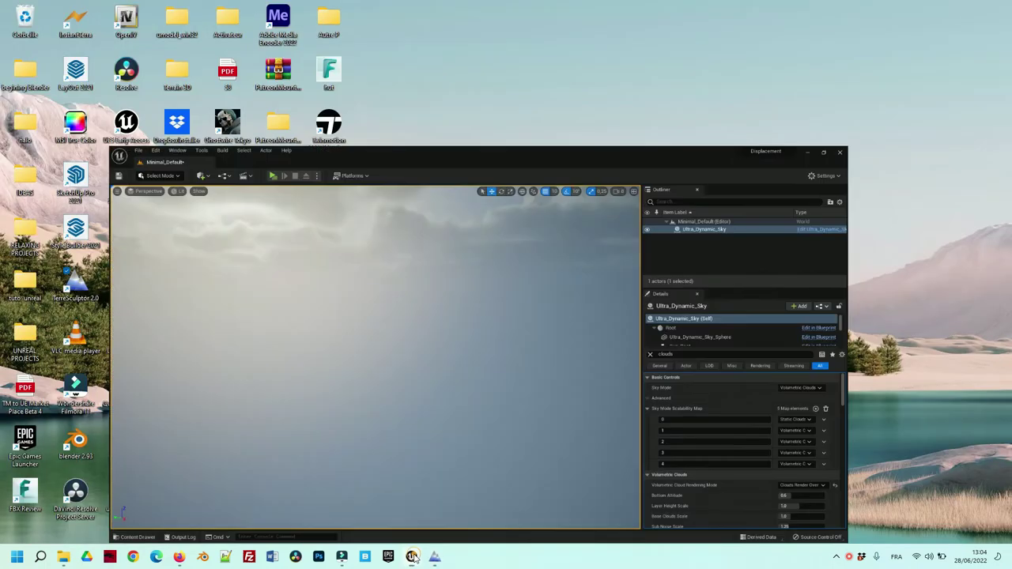
Create a 4033 × 4033 Landscape in Landscape Mode using terrain.png as the heightmap file.
click(76, 45)
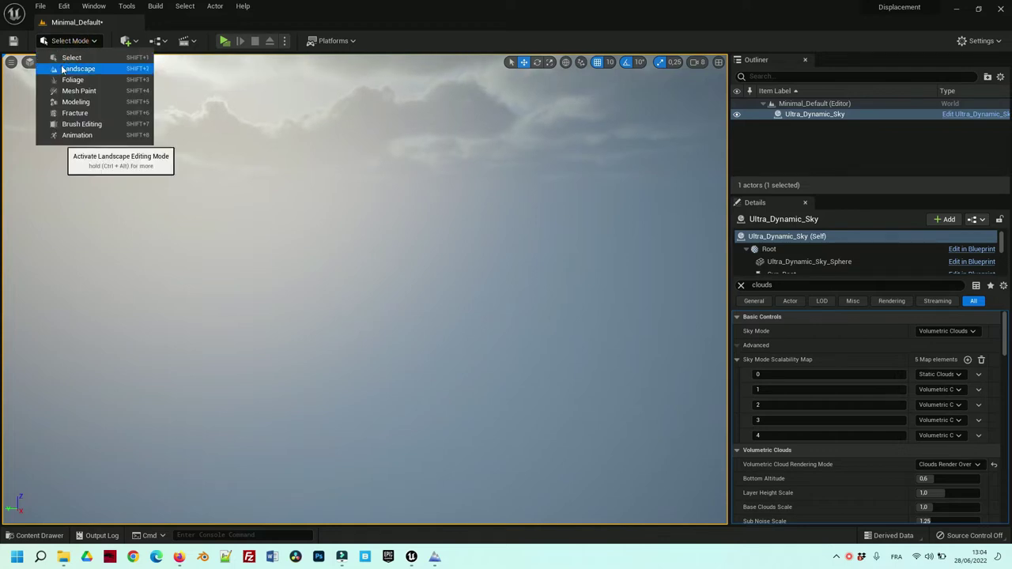
click(69, 41)
click(79, 69)
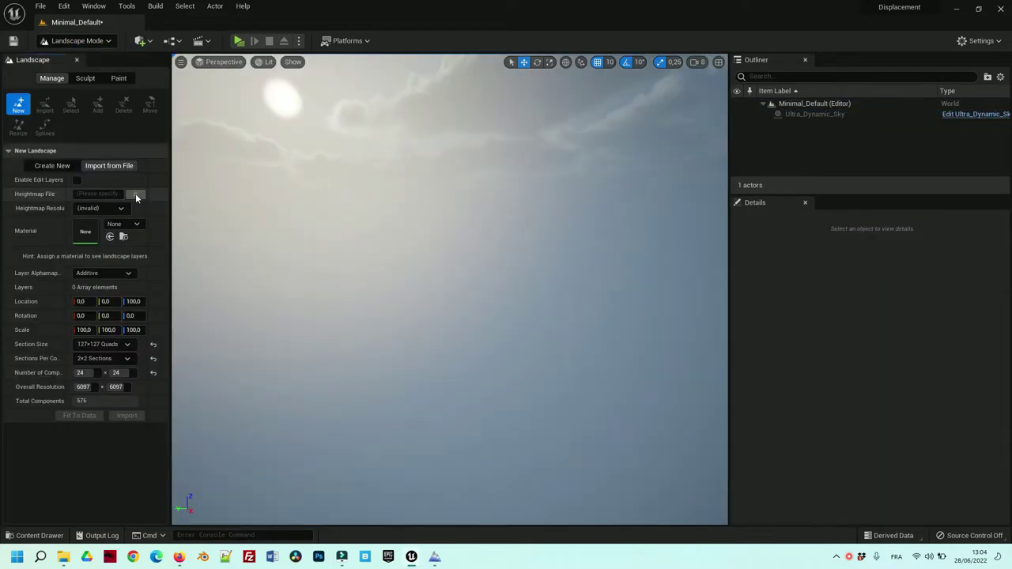
click(136, 196)
double_click(384, 162)
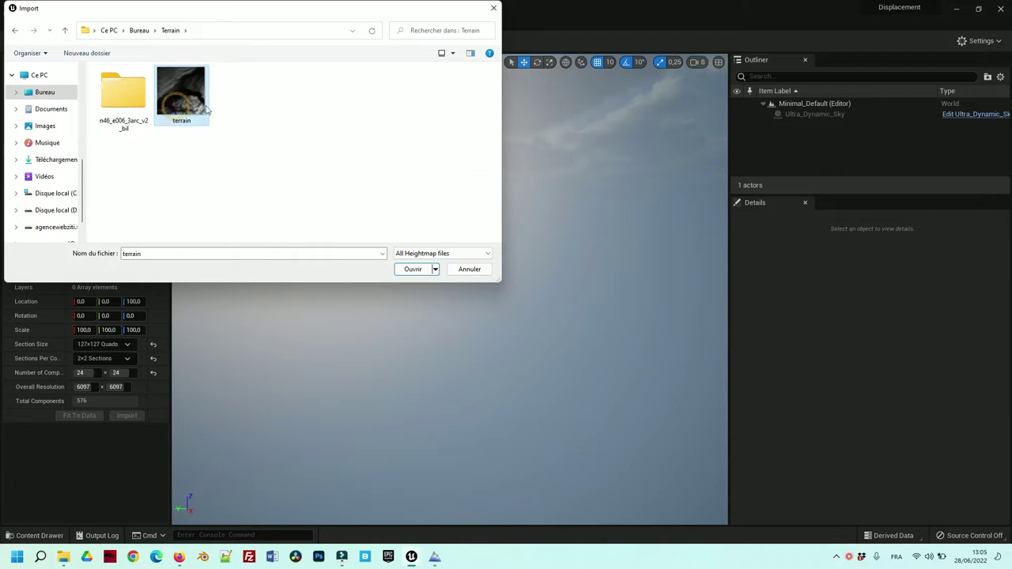
click(403, 270)
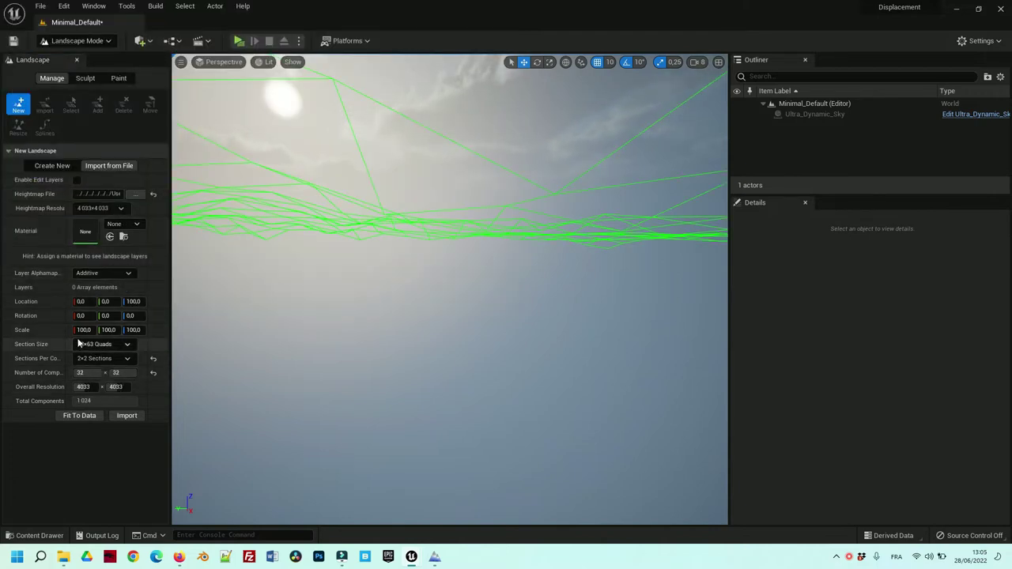
click(123, 415)
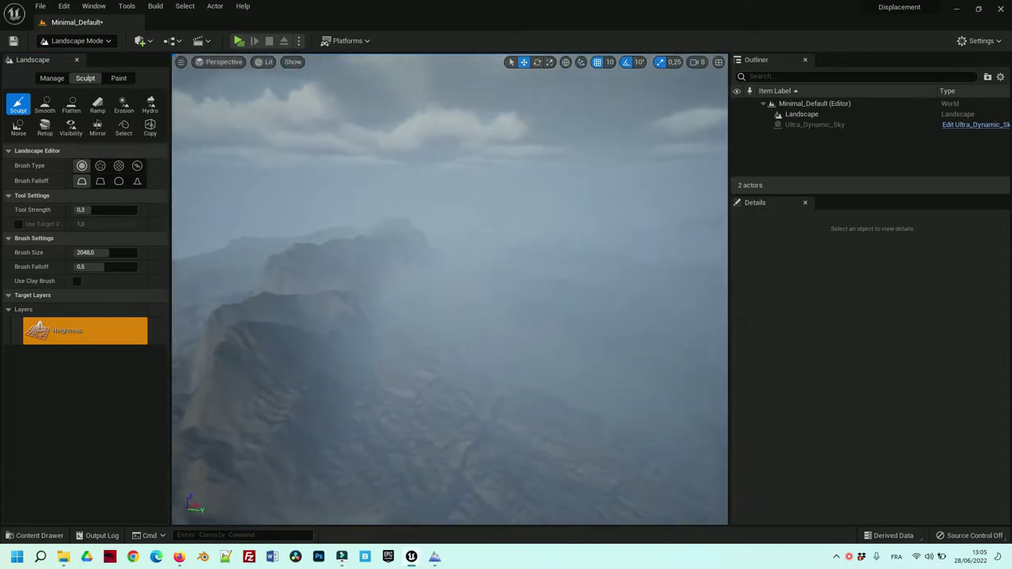
click(71, 41)
Set the Ultra_Dynamic_Sky's Cloud Coverage to 1.136 and Fog to 0.
click(71, 58)
right_drag(113, 266, 632, 136)
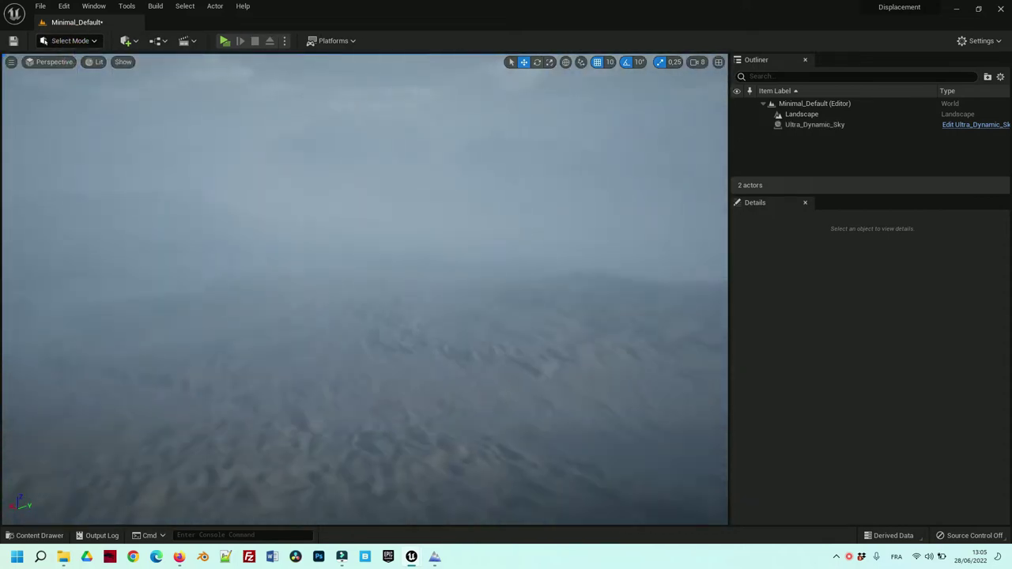
click(814, 125)
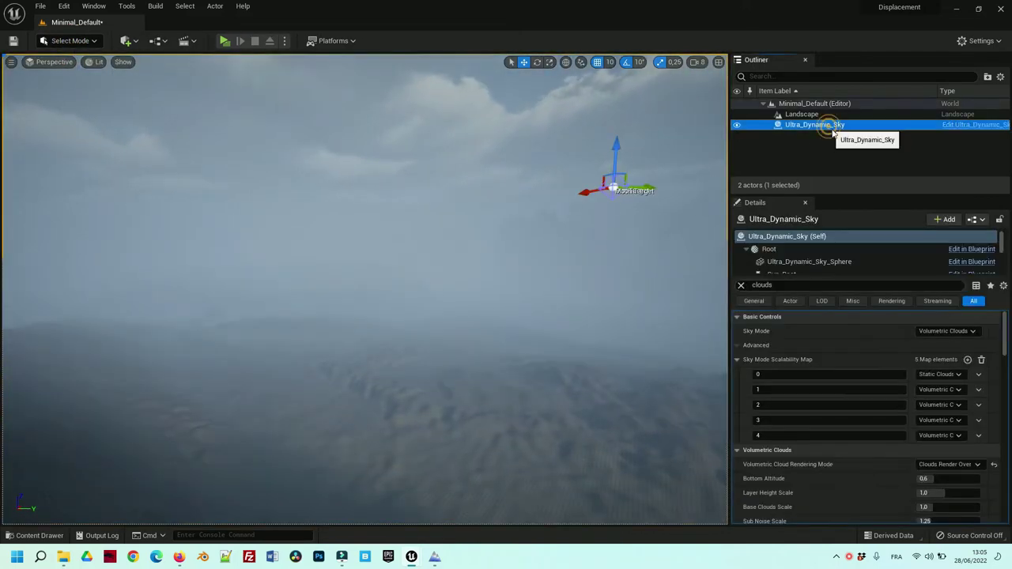
click(741, 285)
drag(941, 446, 927, 446)
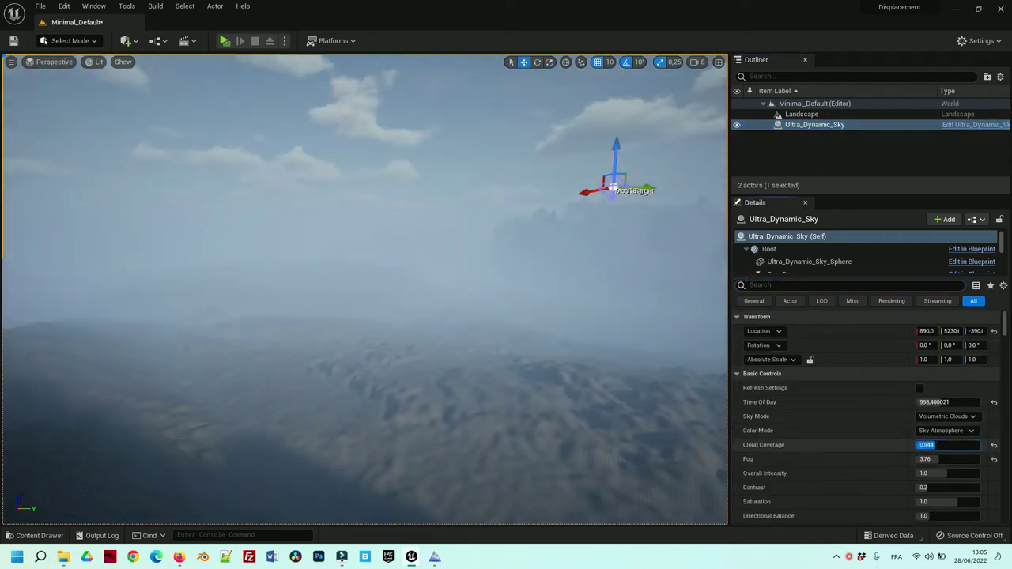
drag(927, 447, 930, 446)
text(0)
key(Return)
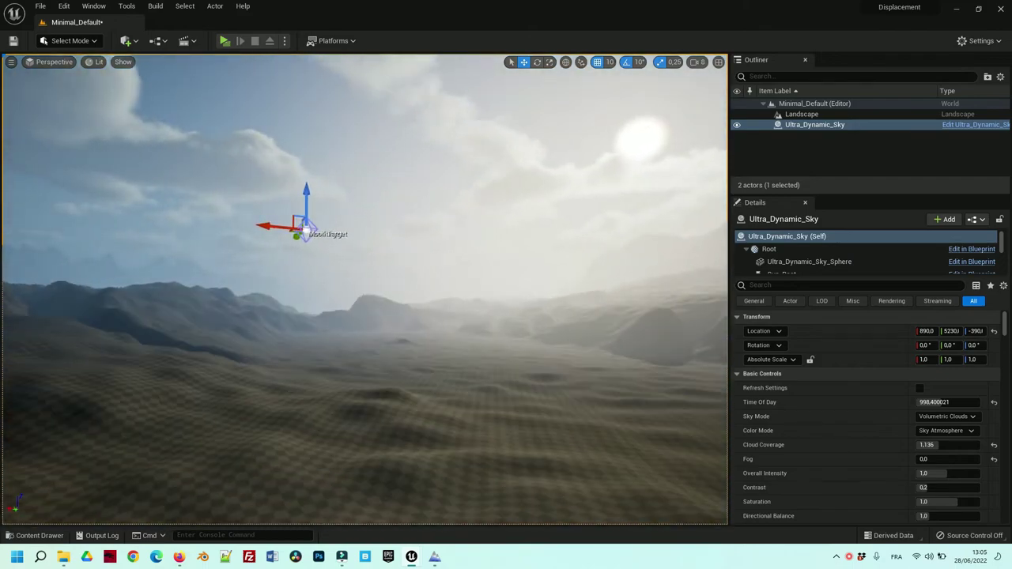
Flatten the landscape's foreground terrain with the Sculpt Flatten tool.
click(71, 40)
click(78, 68)
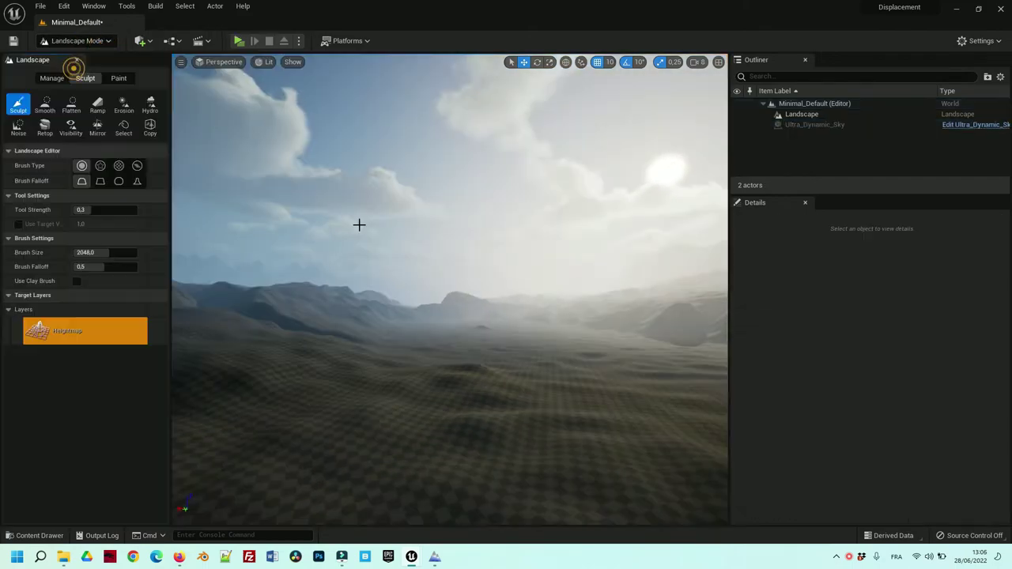
click(71, 104)
drag(413, 367, 564, 339)
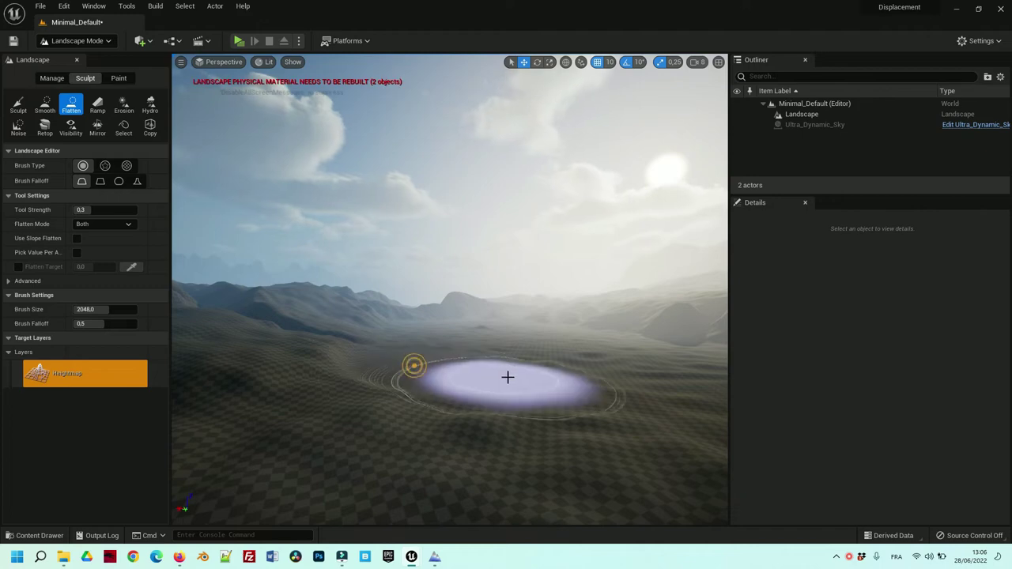
drag(487, 324, 663, 377)
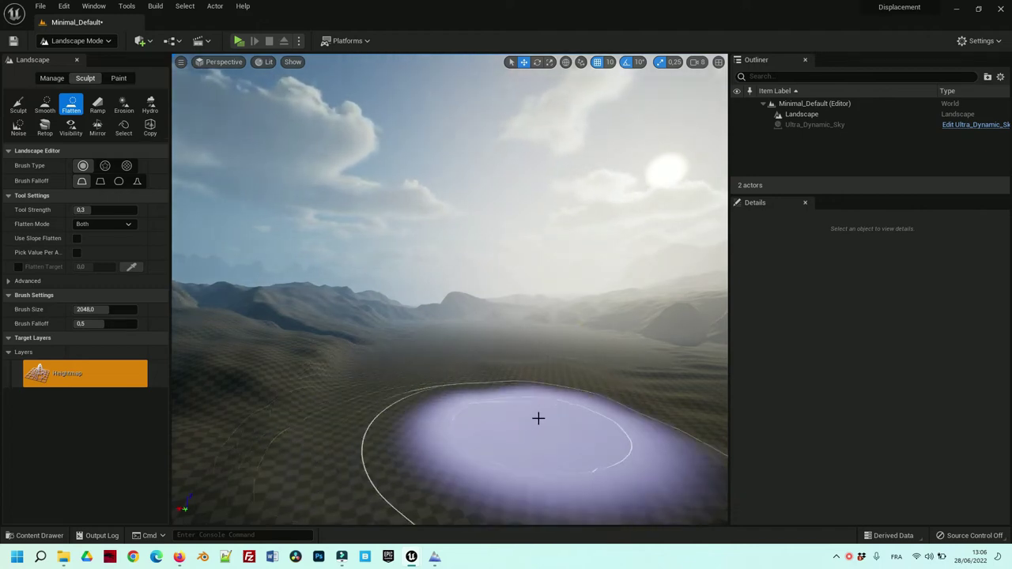
click(71, 40)
click(77, 55)
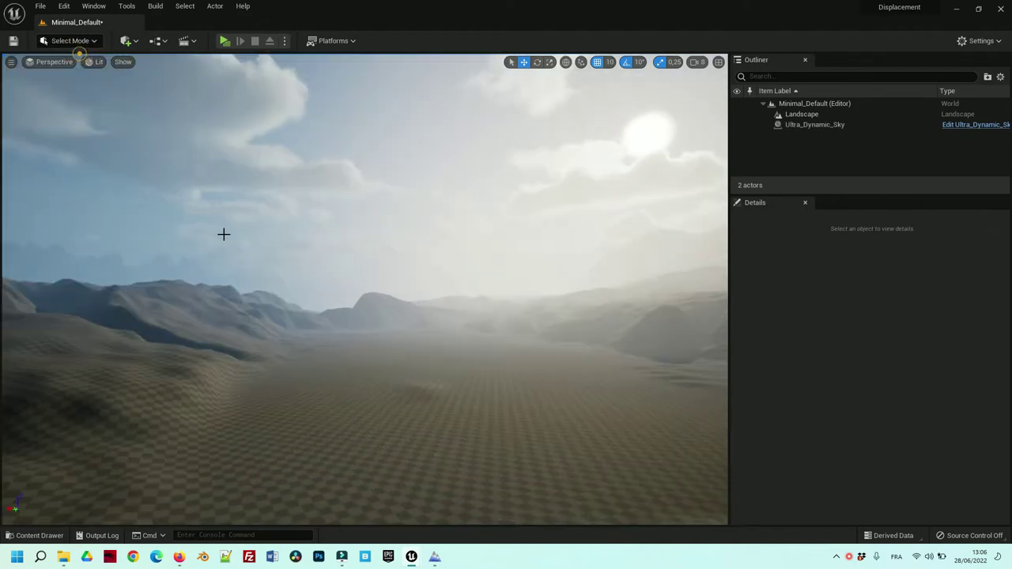
Set Ultra_Dynamic_Sky's Time of Day to 864 and fly above the peaks to view the sunset.
right_drag(141, 147, 542, 119)
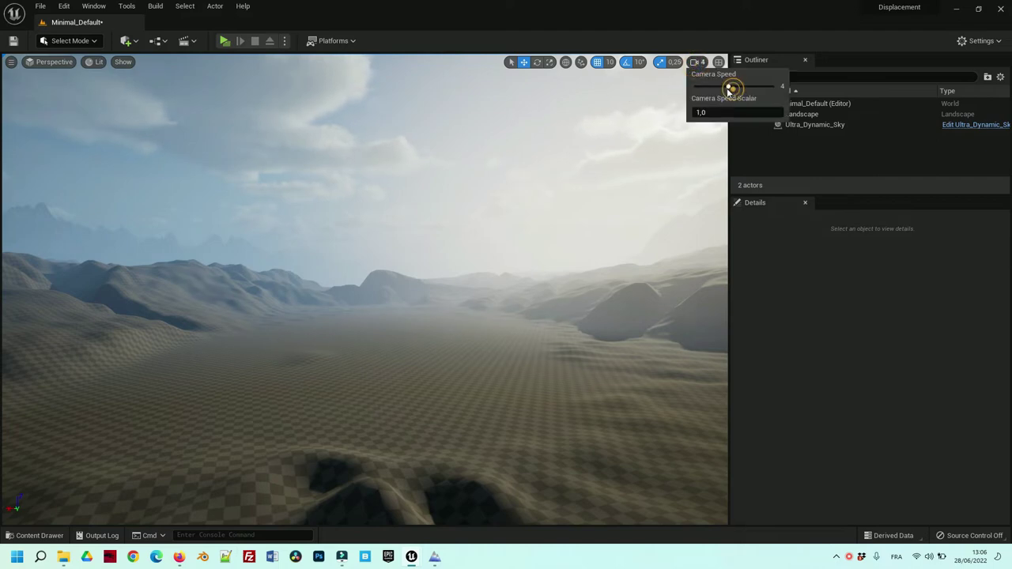
right_drag(554, 237, 553, 238)
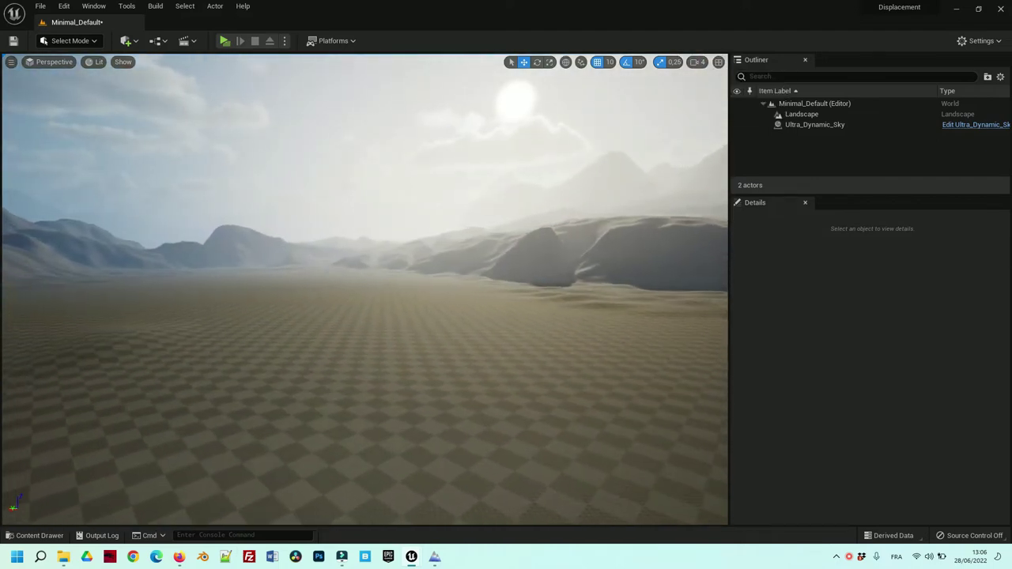
click(888, 124)
click(938, 402)
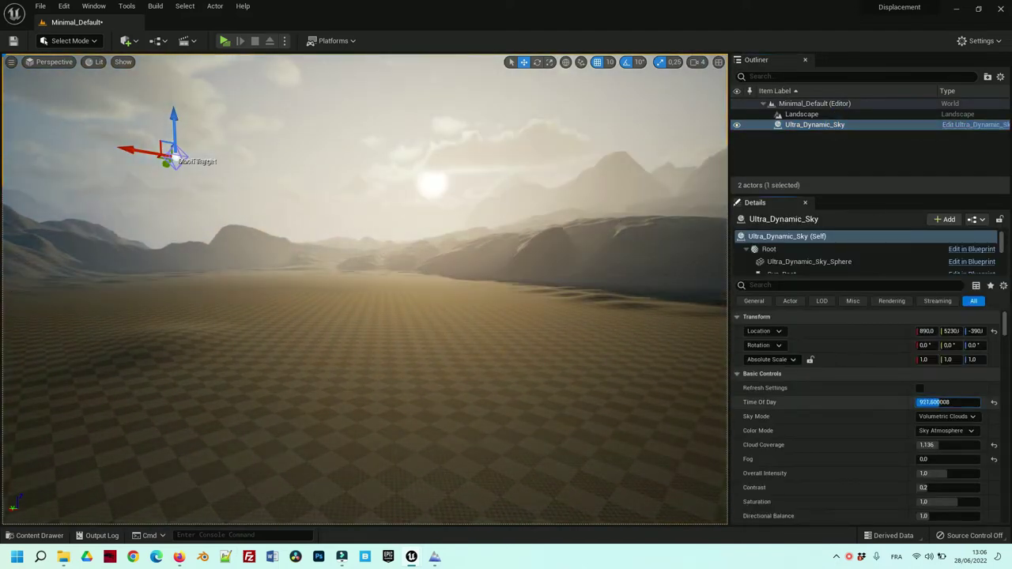
drag(937, 402, 904, 398)
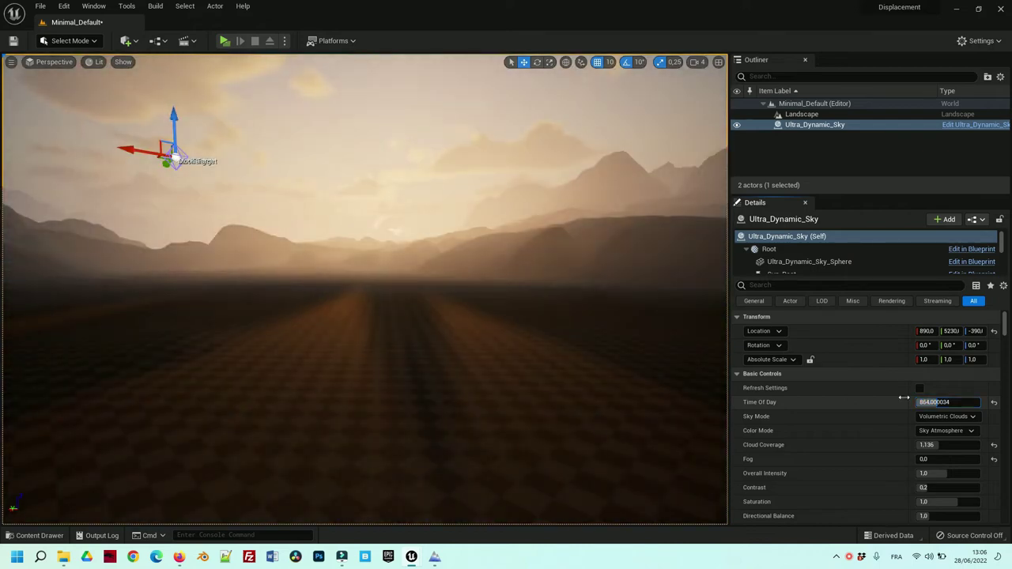
right_drag(475, 317, 475, 316)
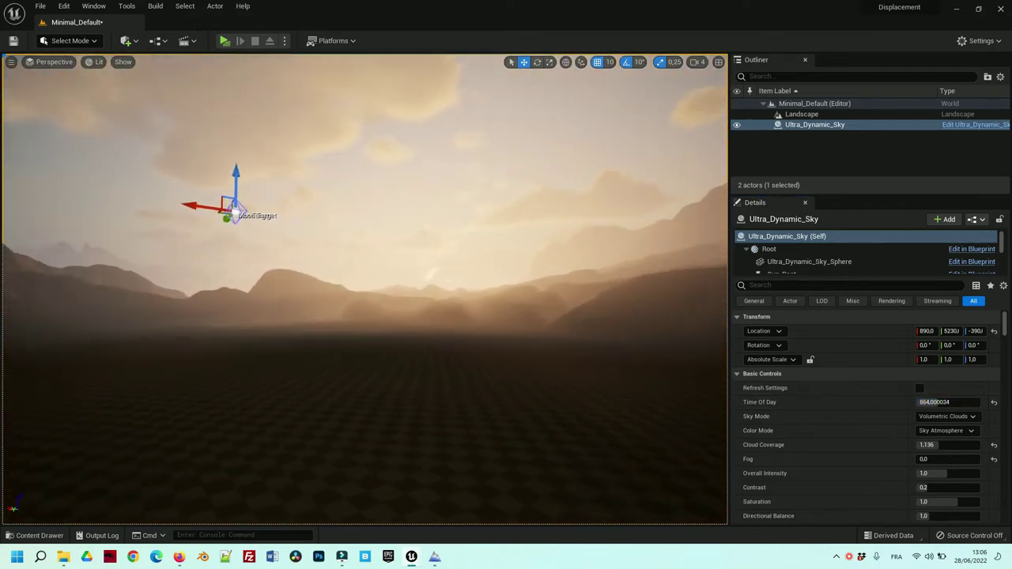
right_drag(475, 323, 475, 324)
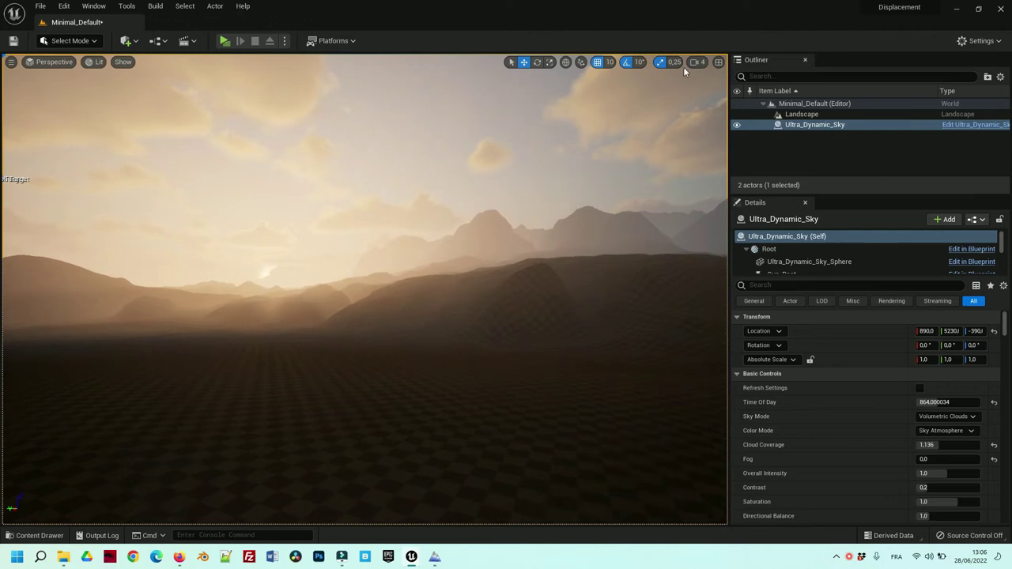
right_drag(474, 316, 475, 317)
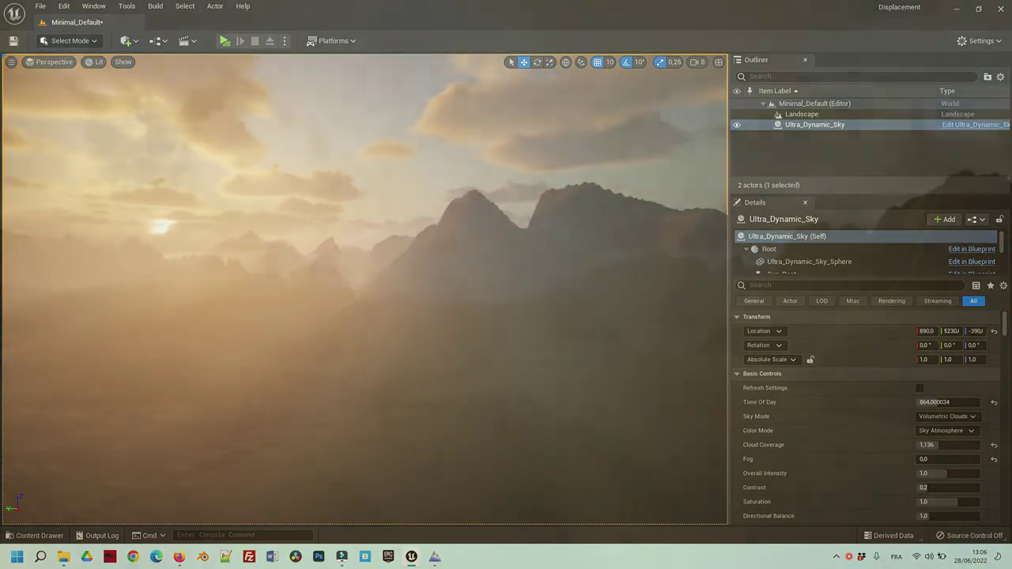